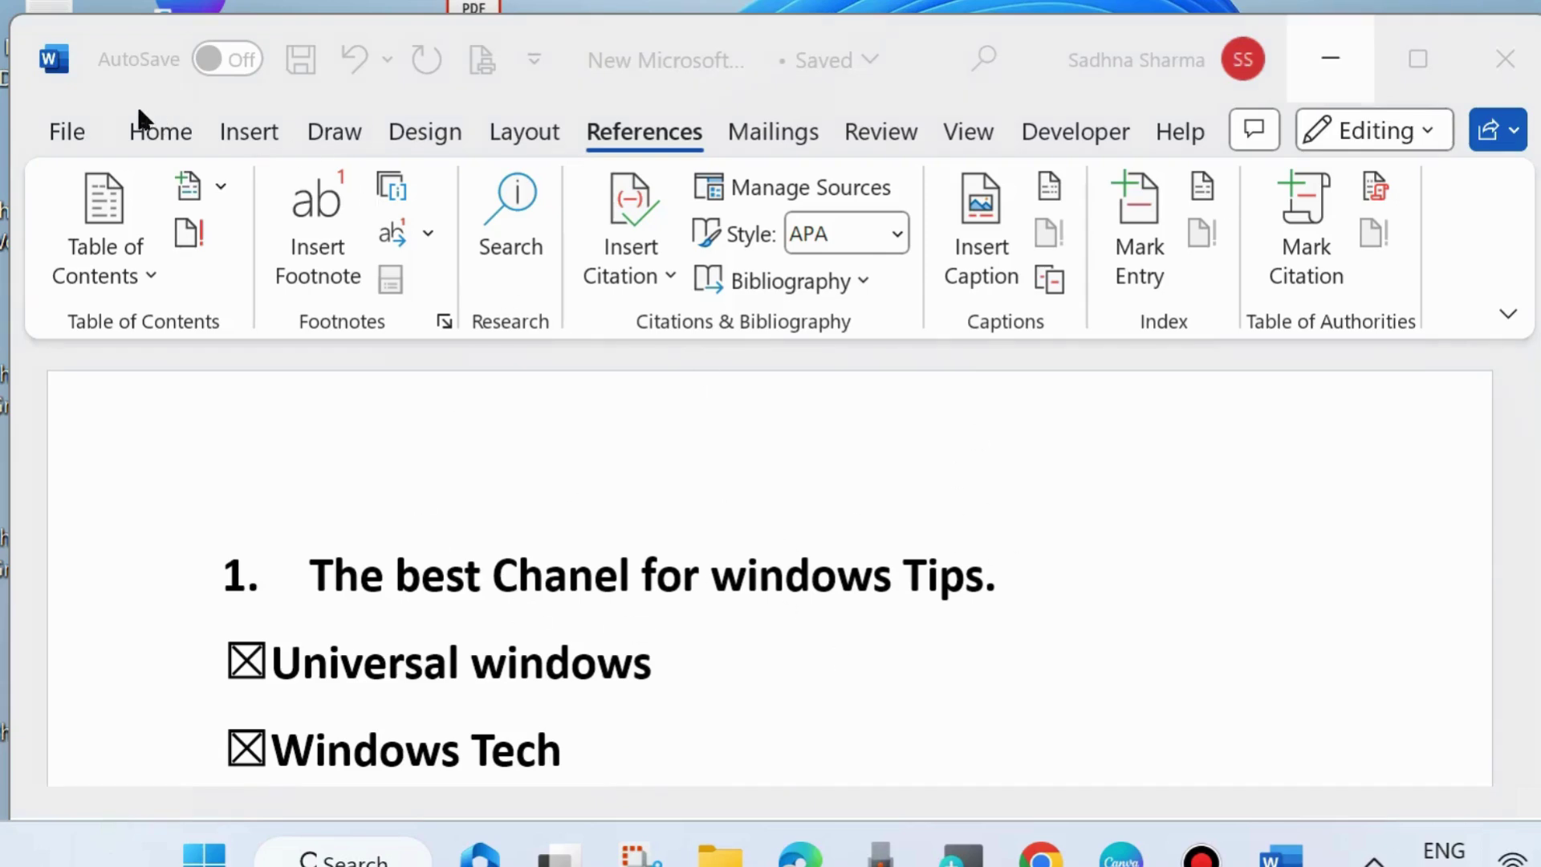
Place the cursor at the end of the 'Tips How To' checklist item, with the Home tab showing
{"action": "left_click", "coordinate": [160, 132]}
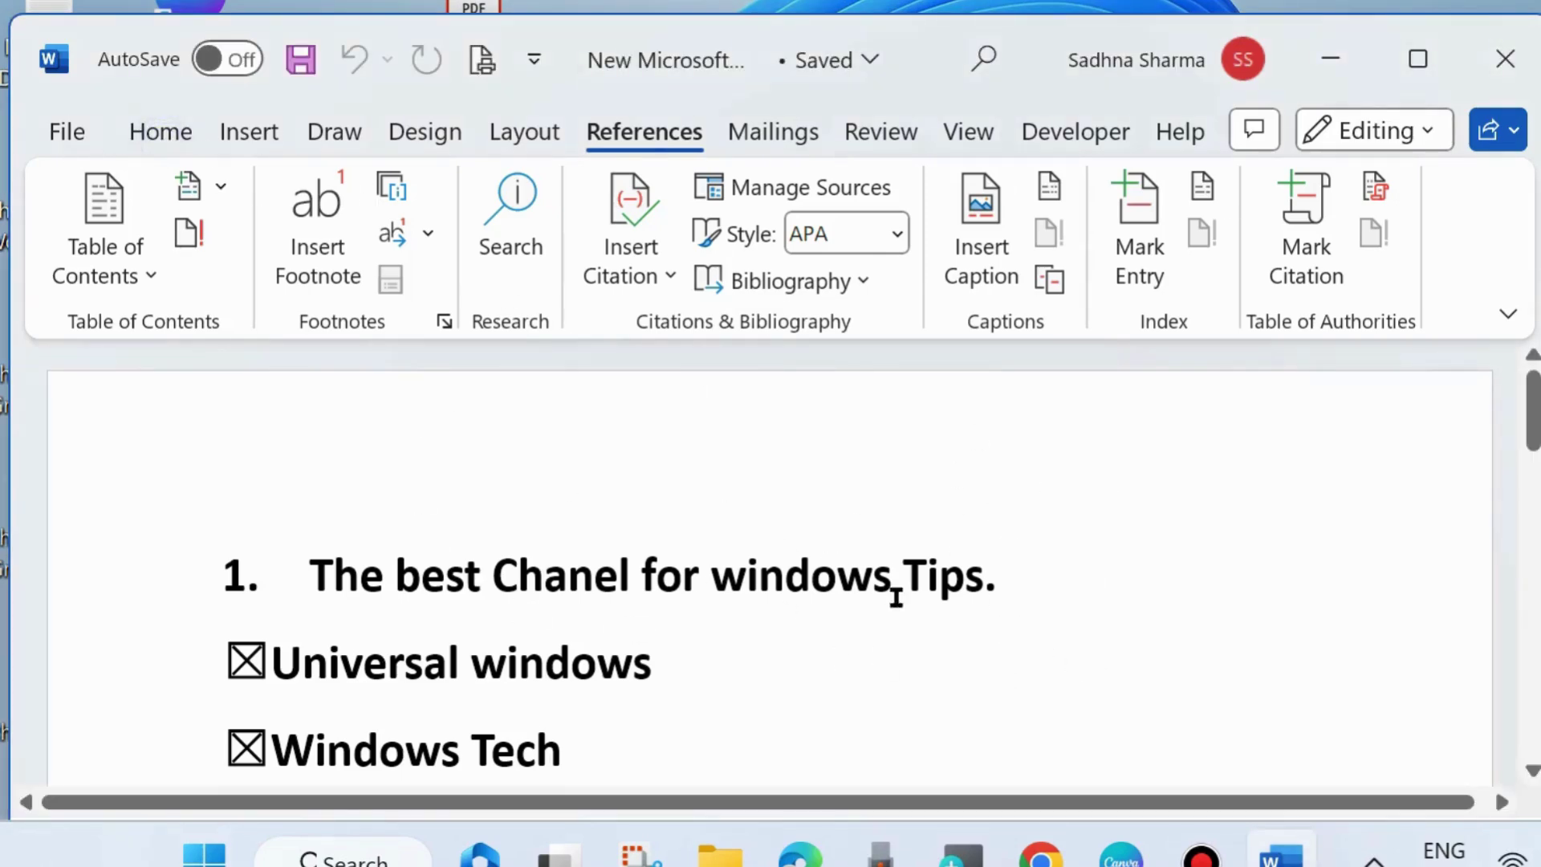
{"action": "left_click", "coordinate": [152, 129]}
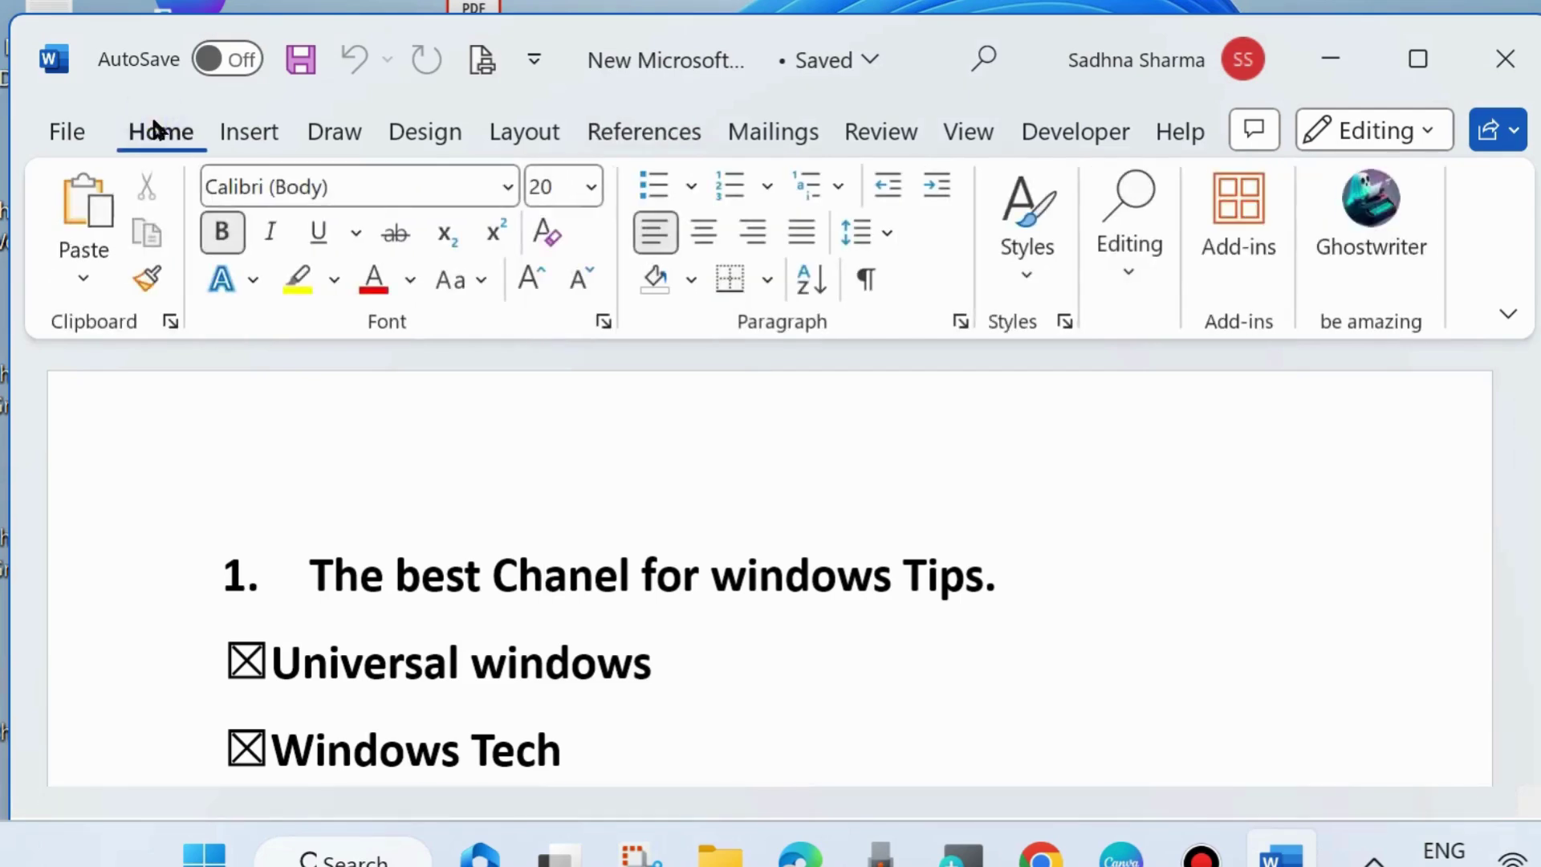
{"action": "left_click", "coordinate": [1022, 581]}
{"action": "scroll", "coordinate": [661, 636], "scroll_direction": "down", "scroll_amount": 2}
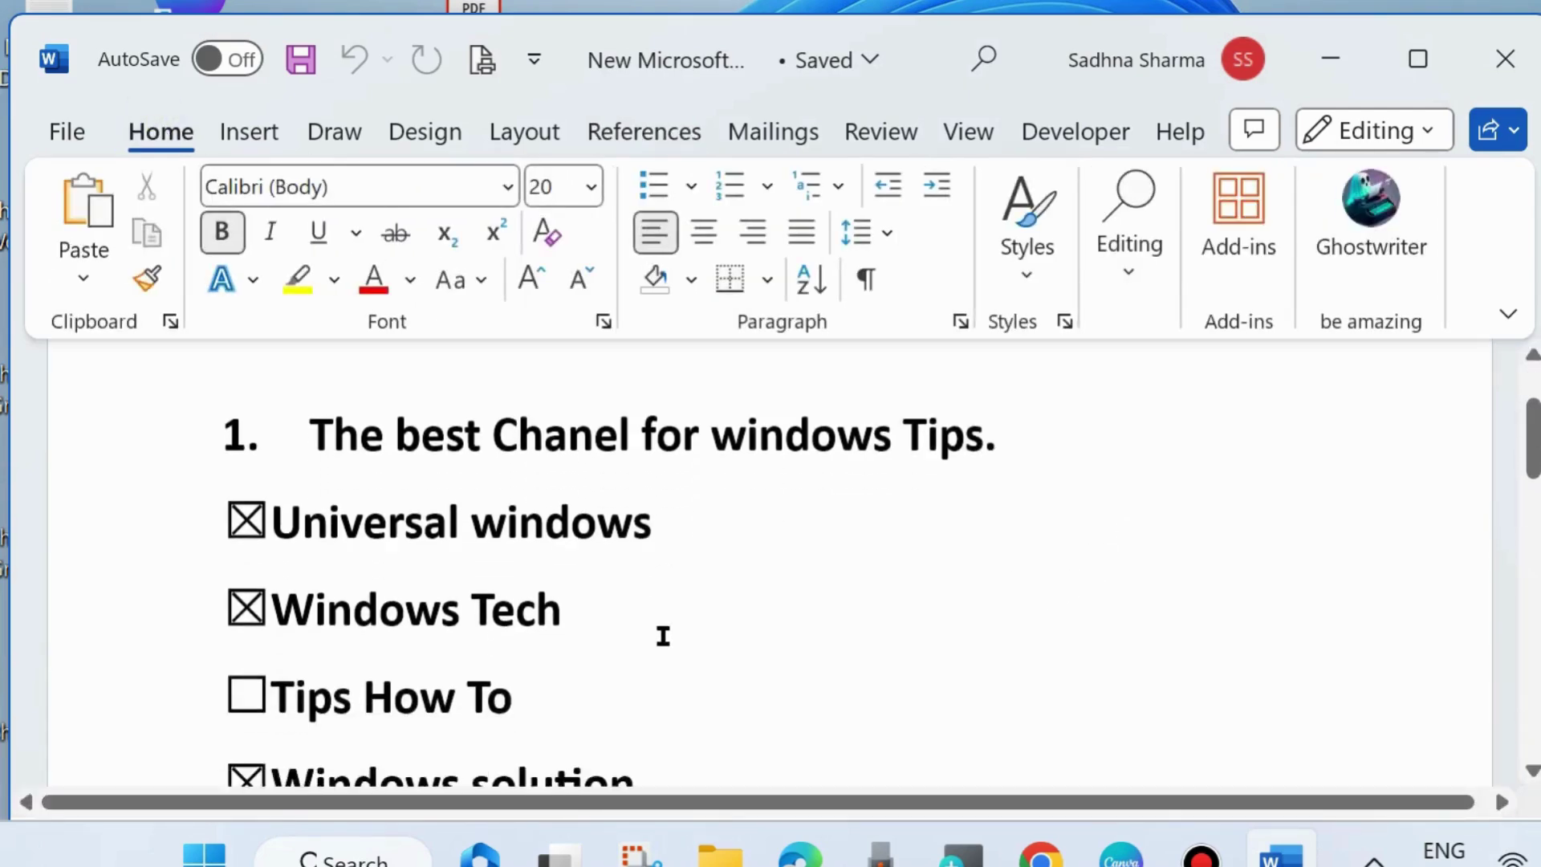
{"action": "scroll", "coordinate": [661, 636], "scroll_direction": "down", "scroll_amount": 3}
{"action": "left_click", "coordinate": [520, 487]}
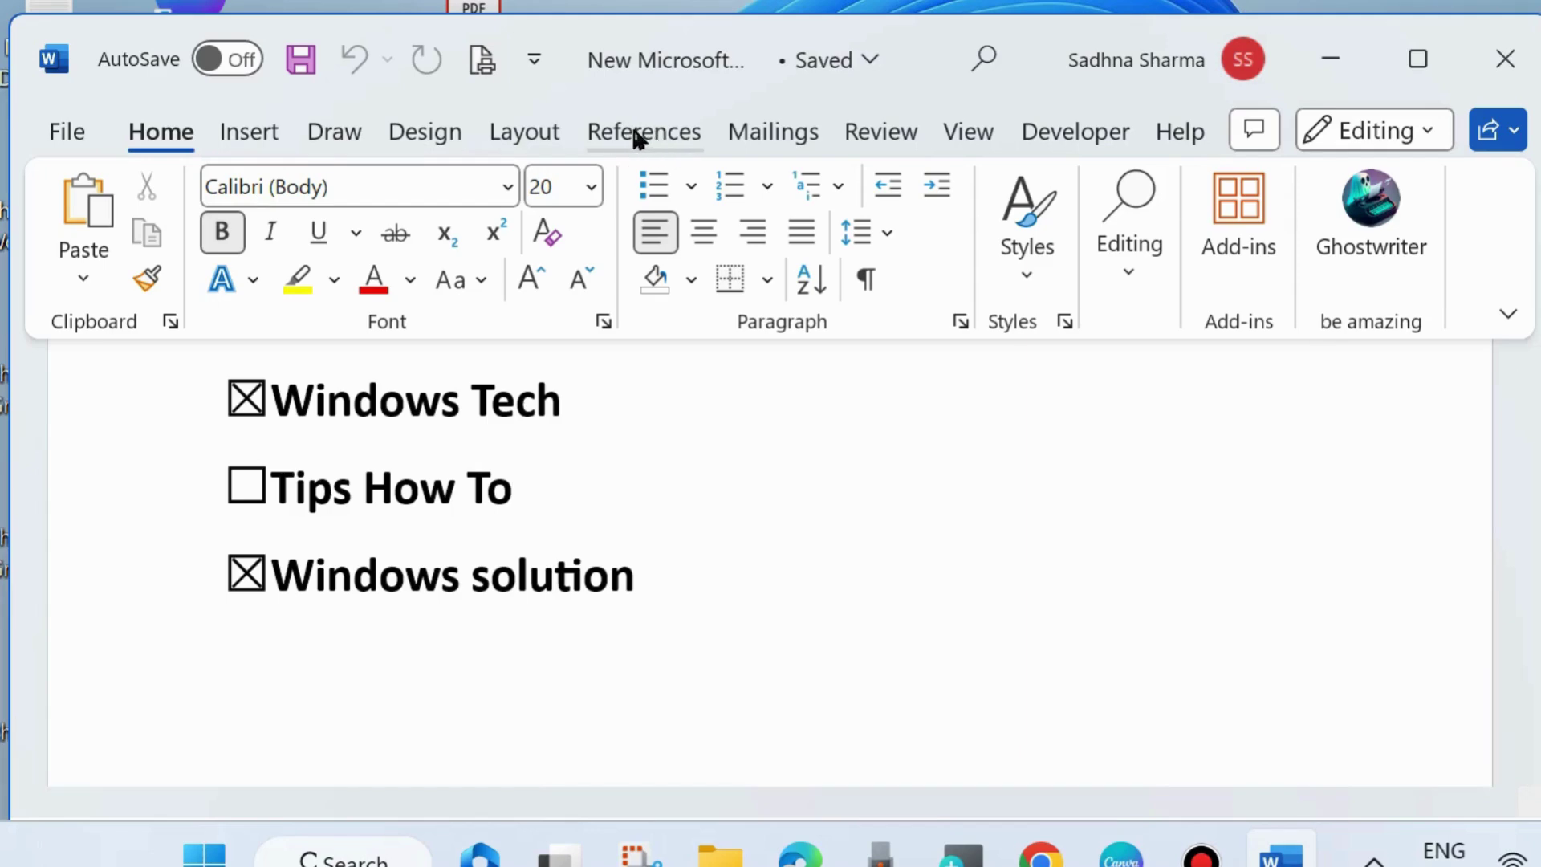
Insert a footnote after 'Tips How To' and fix the 'chanel' typo in its text
{"action": "left_click", "coordinate": [644, 136]}
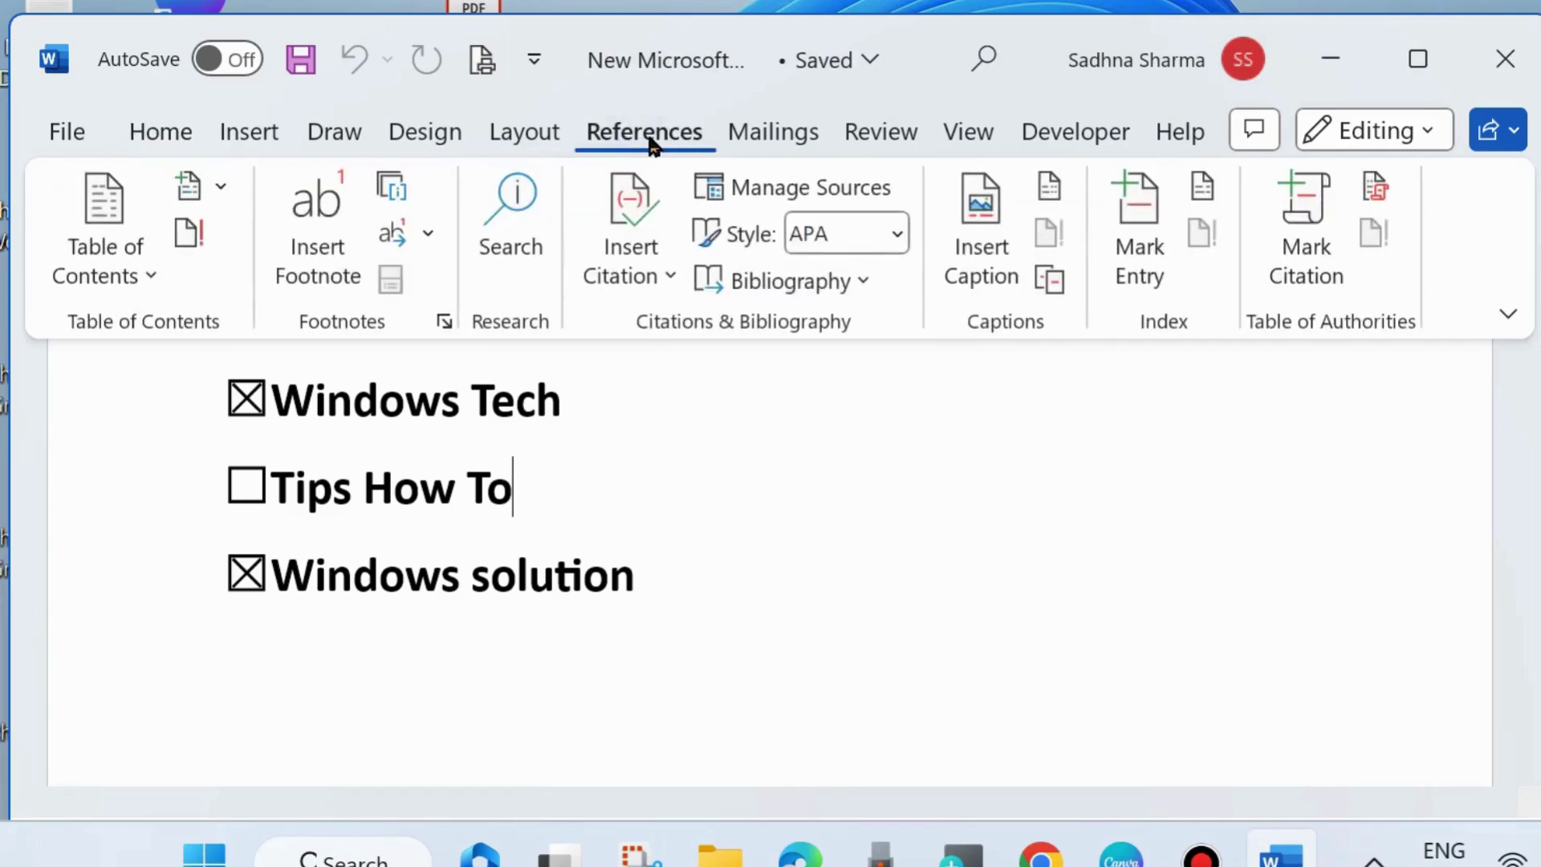
{"action": "left_click", "coordinate": [337, 272]}
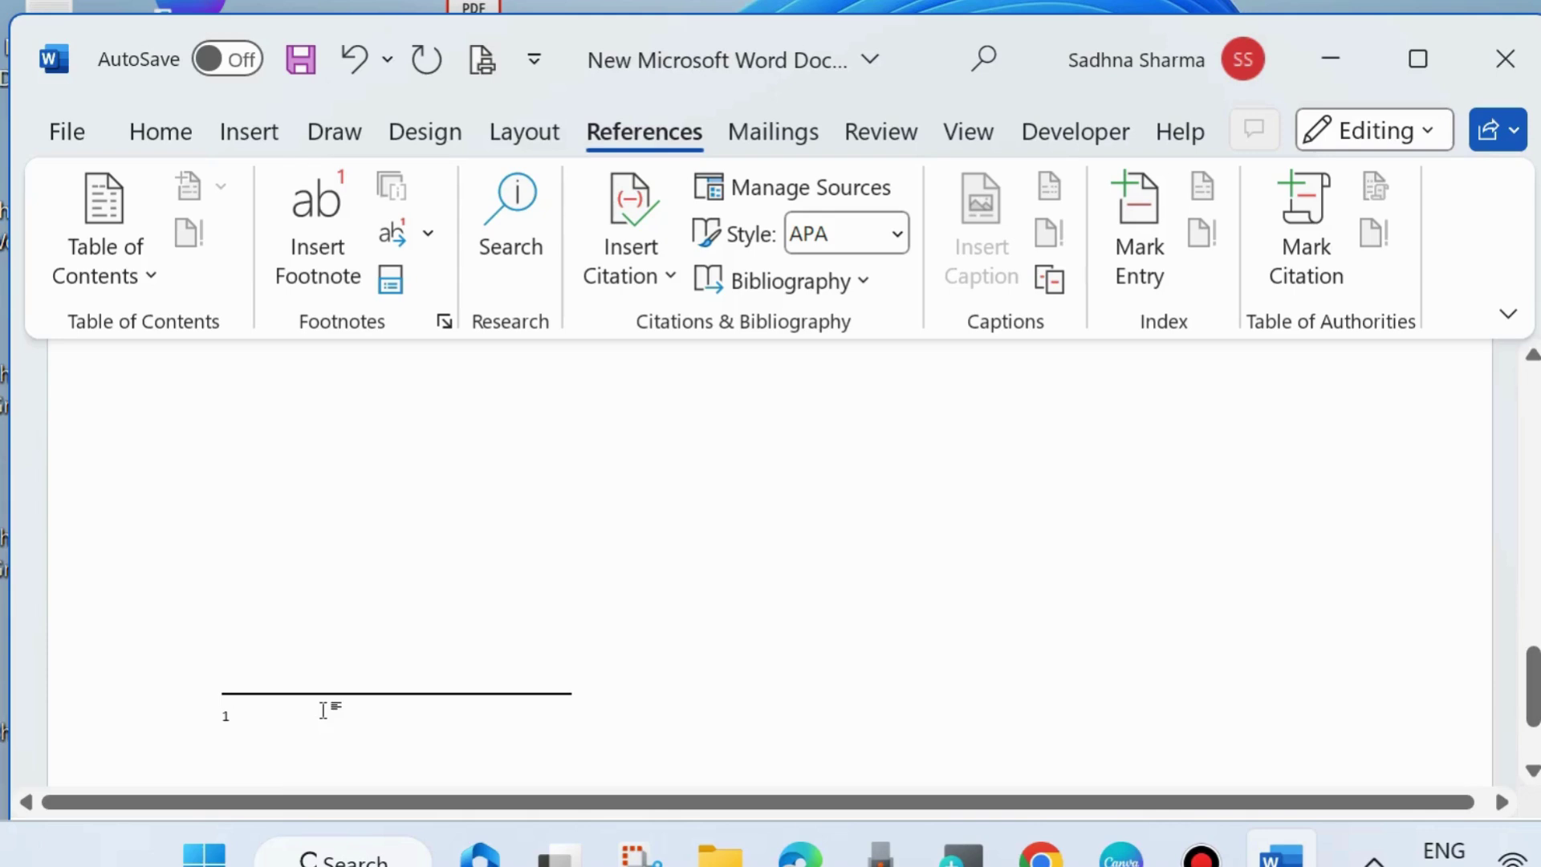
{"action": "type", "text": "tS"}
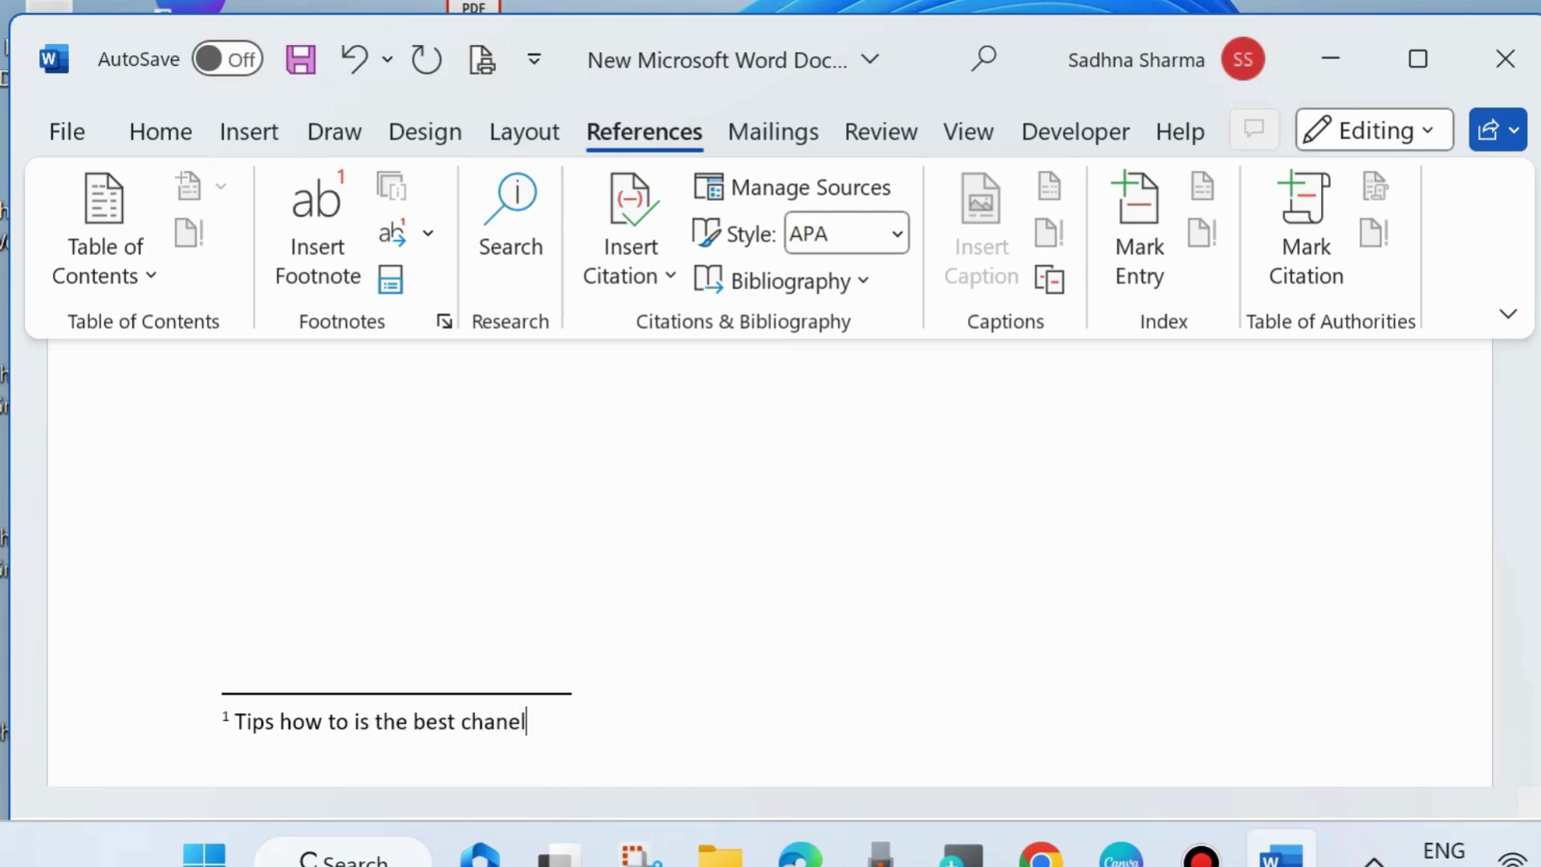
{"action": "left_click", "coordinate": [497, 719]}
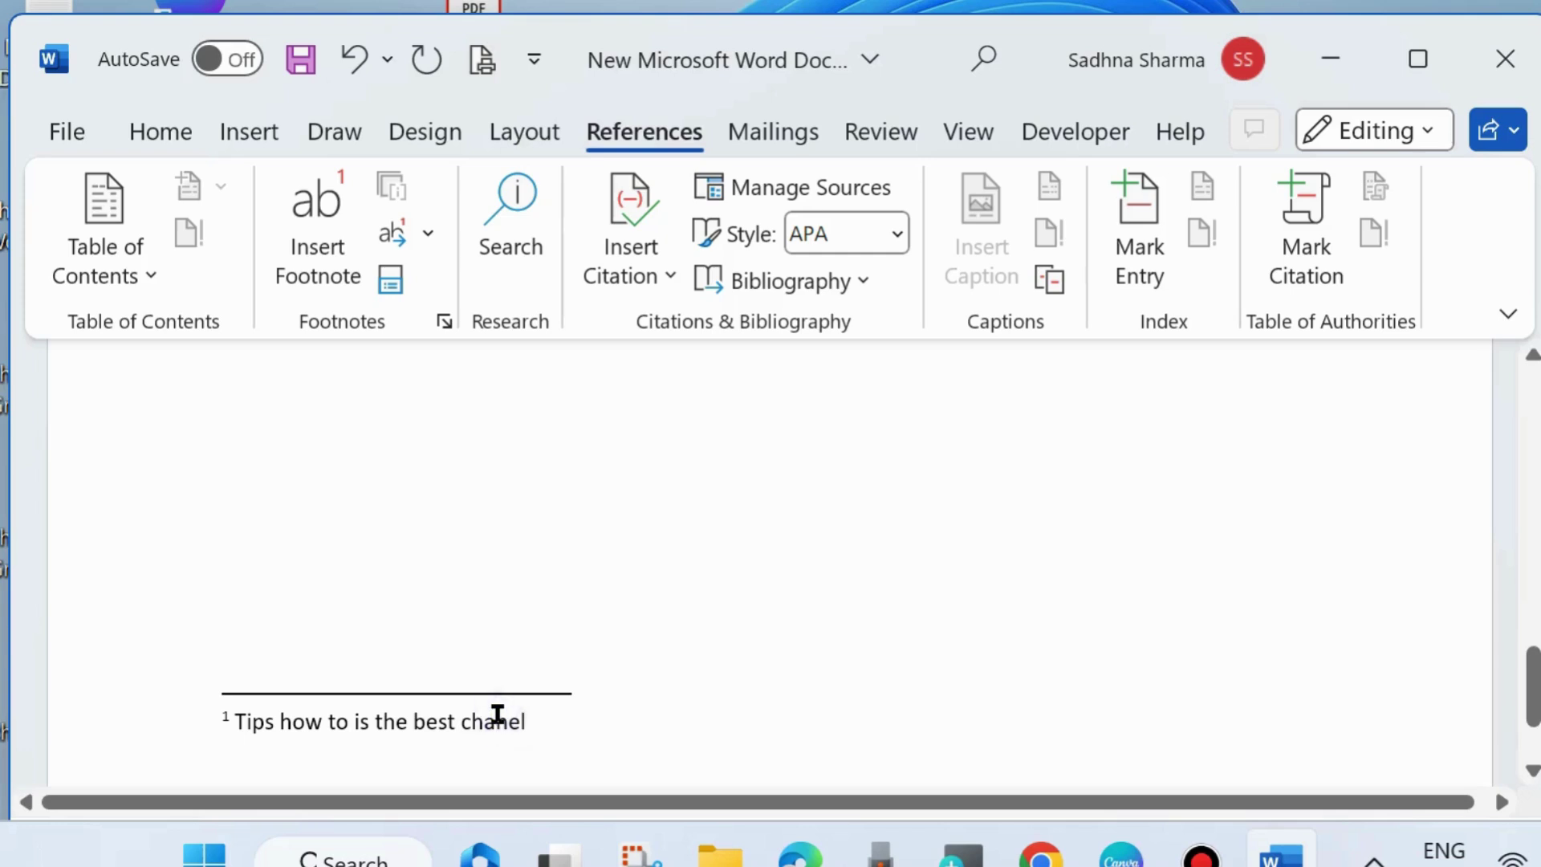
{"action": "type", "text": "n"}
{"action": "left_click", "coordinate": [529, 572]}
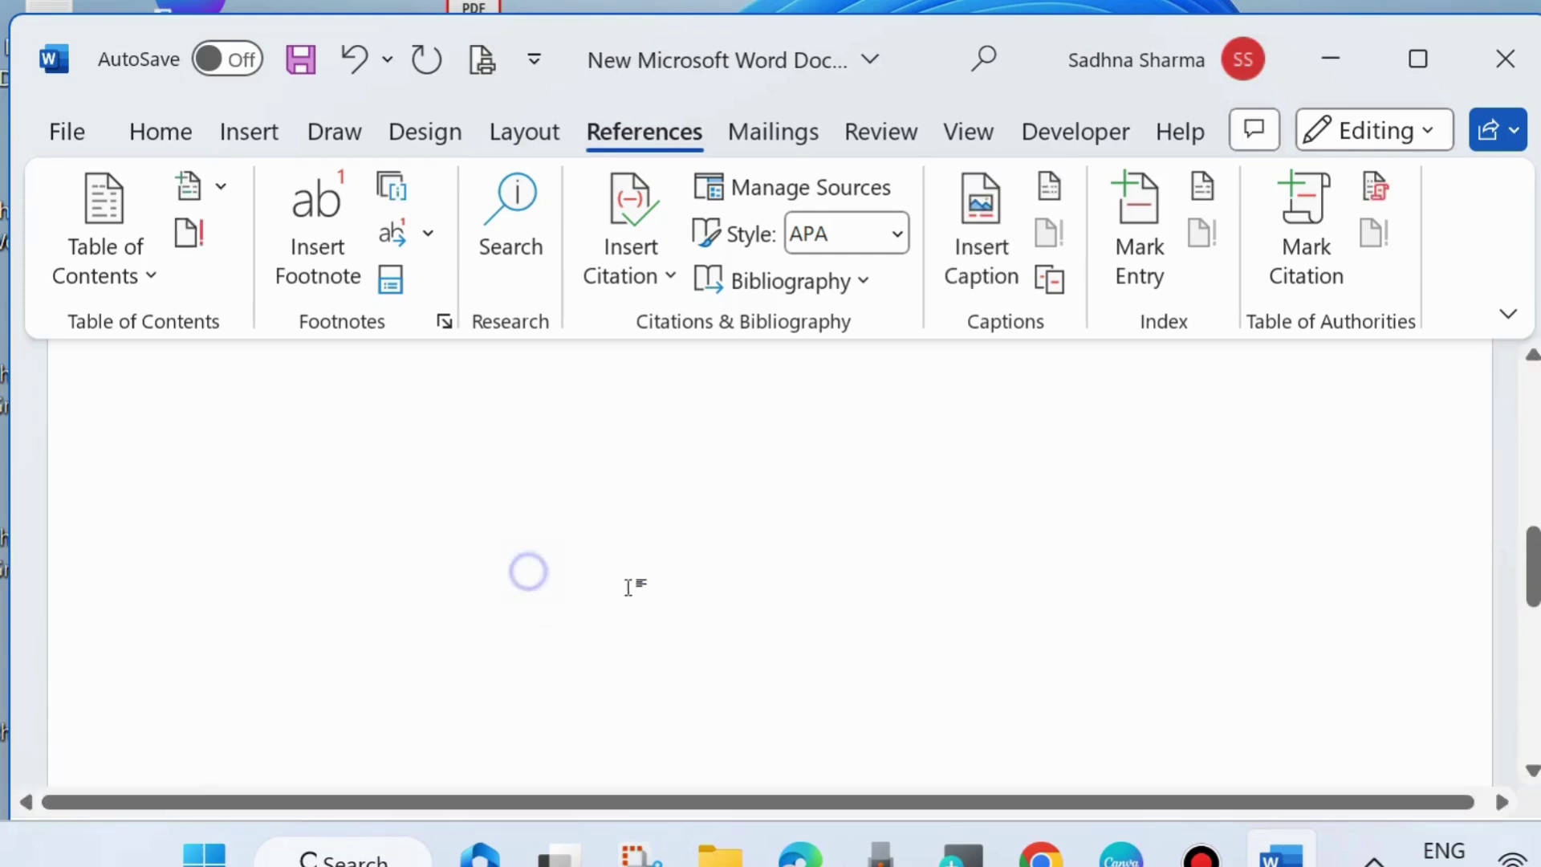
{"action": "scroll", "coordinate": [682, 640], "scroll_direction": "down", "scroll_amount": 5}
{"action": "scroll", "coordinate": [579, 685], "scroll_direction": "up", "scroll_amount": 5}
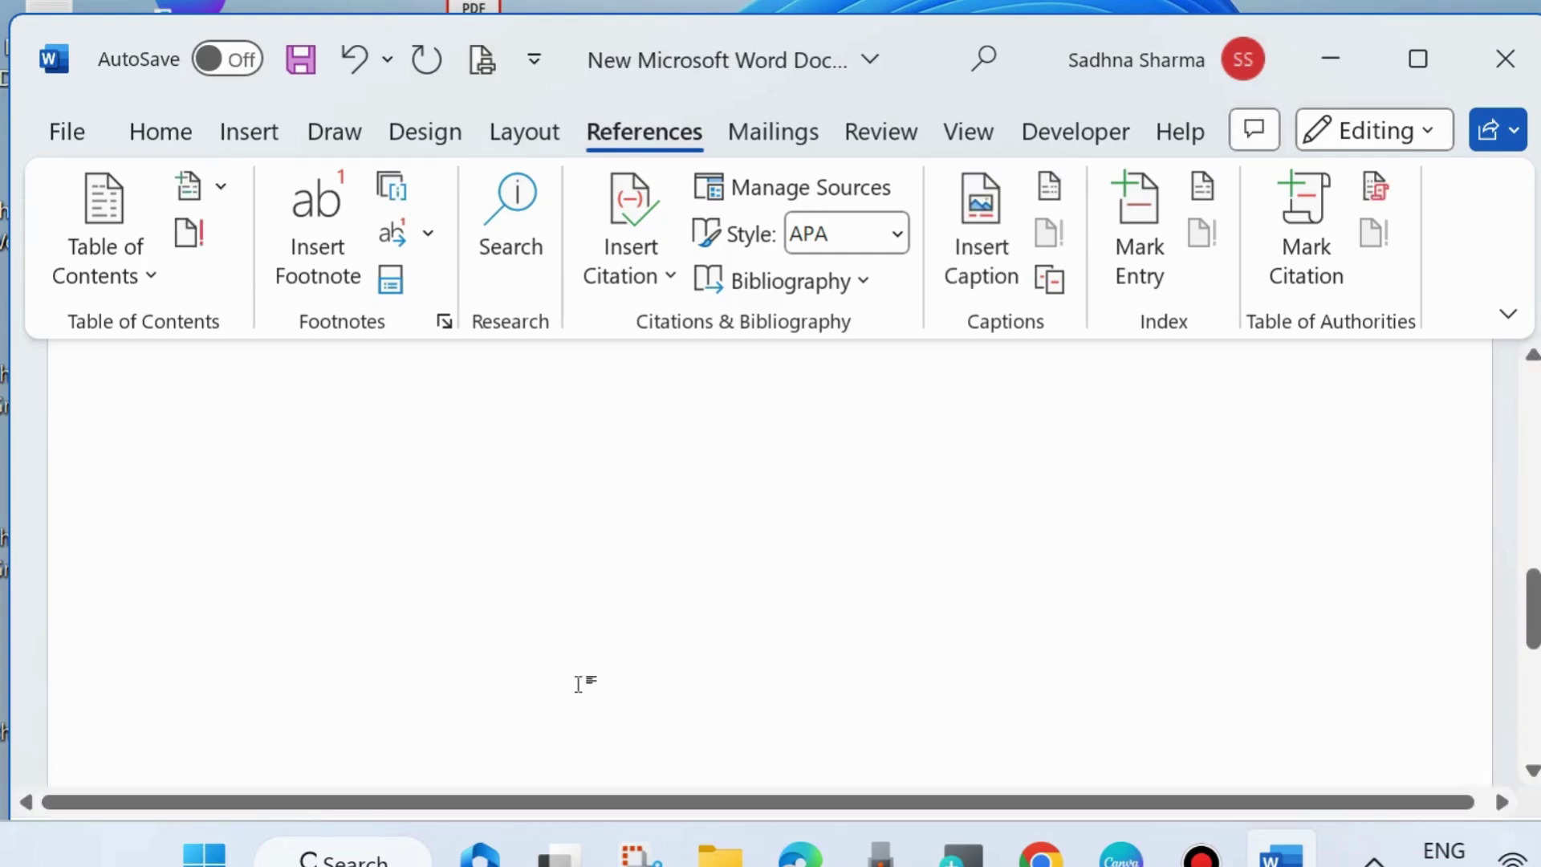
{"action": "scroll", "coordinate": [578, 680], "scroll_direction": "up", "scroll_amount": 2}
{"action": "scroll", "coordinate": [578, 680], "scroll_direction": "down", "scroll_amount": 2}
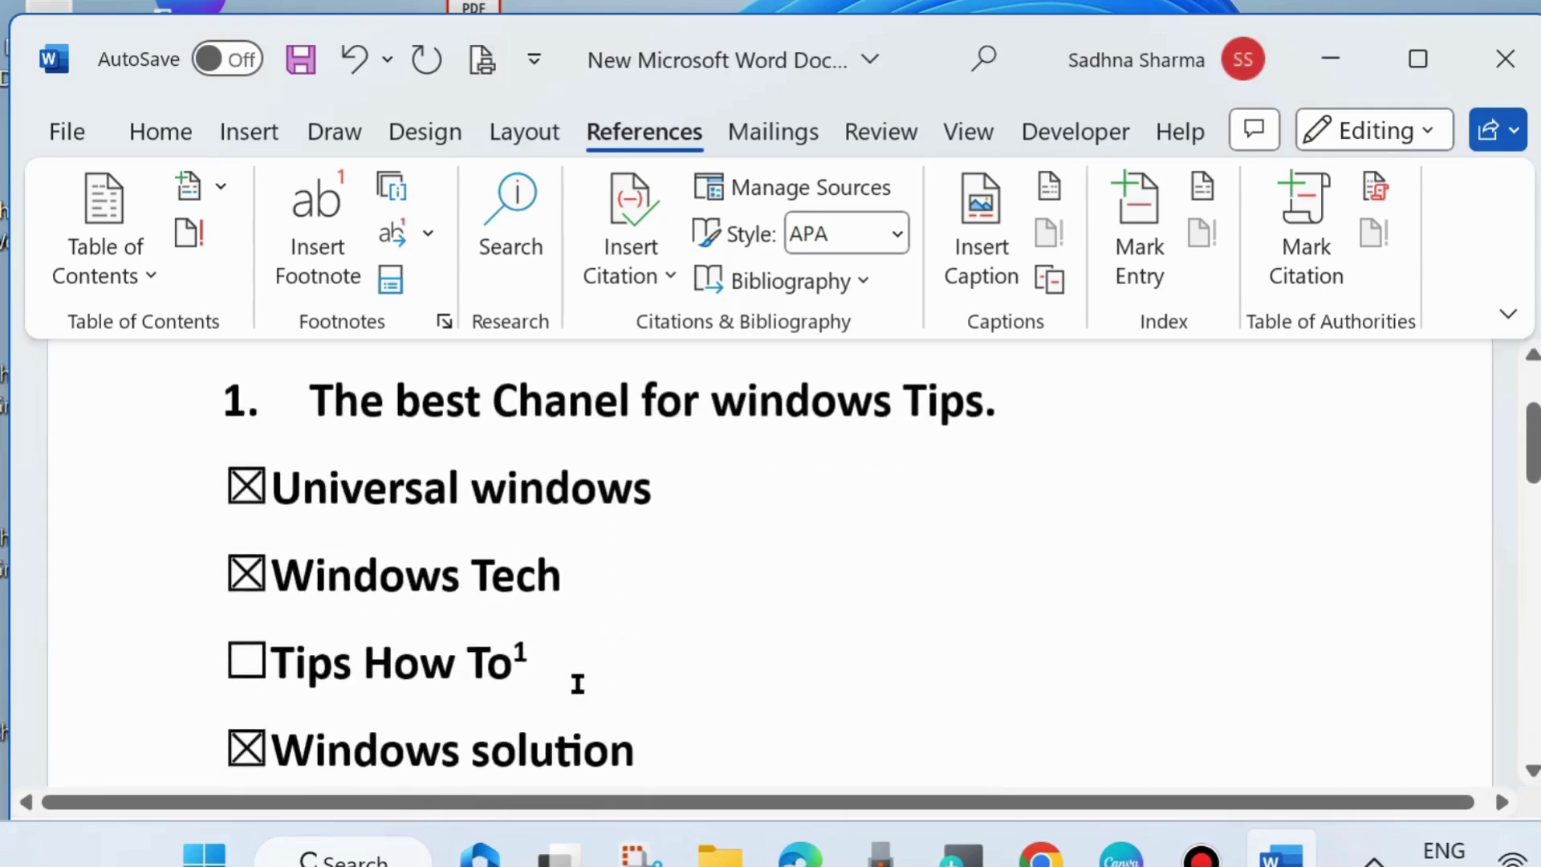
{"action": "scroll", "coordinate": [579, 682], "scroll_direction": "down", "scroll_amount": 2}
{"action": "left_click", "coordinate": [527, 565]}
{"action": "key", "text": "BackSpace"}
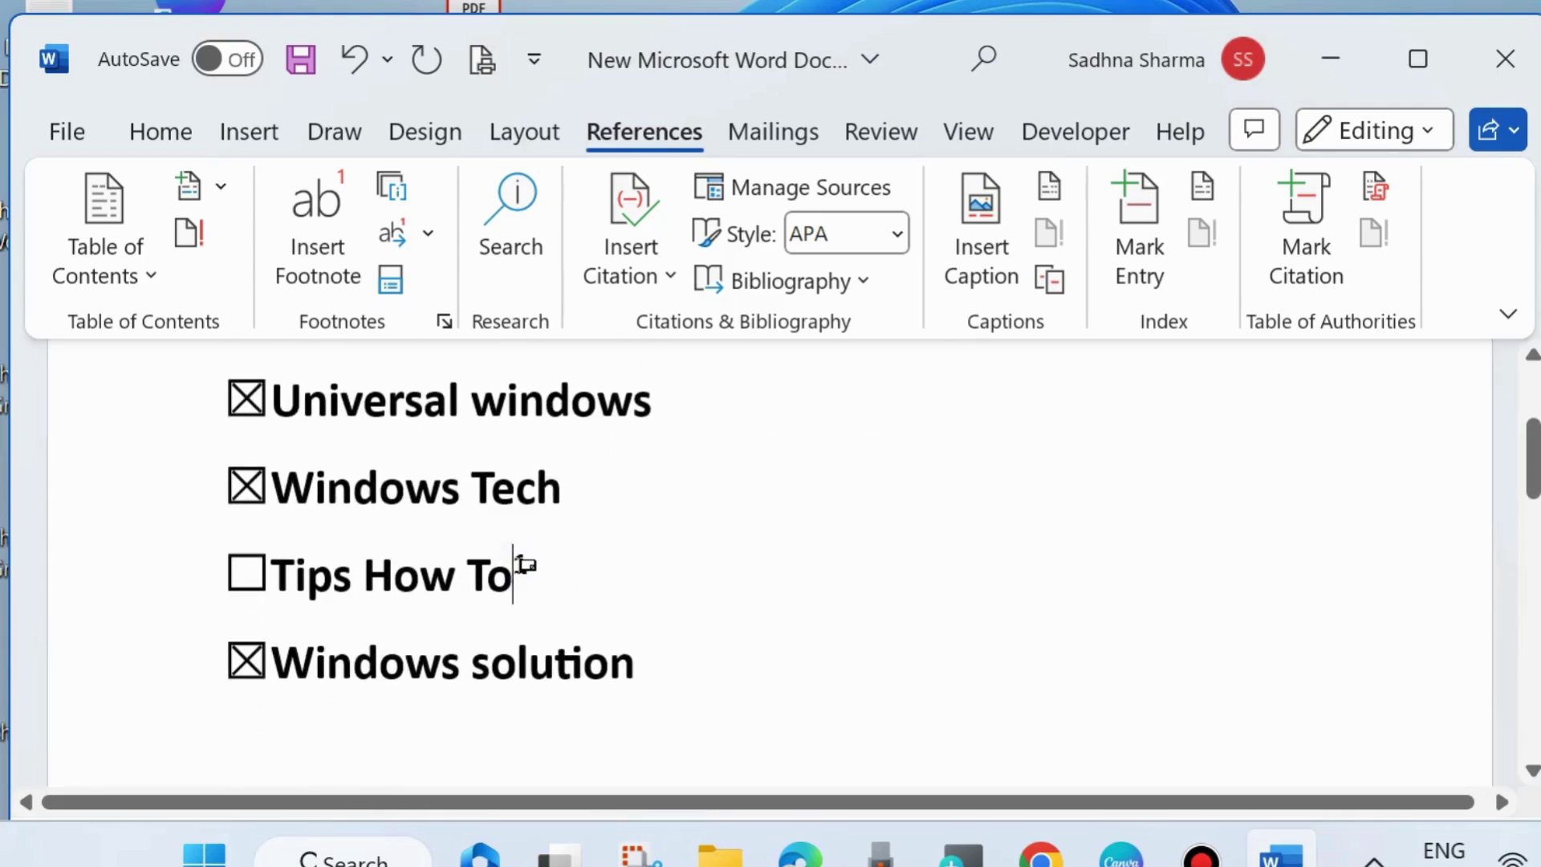
{"action": "double_click", "coordinate": [526, 565]}
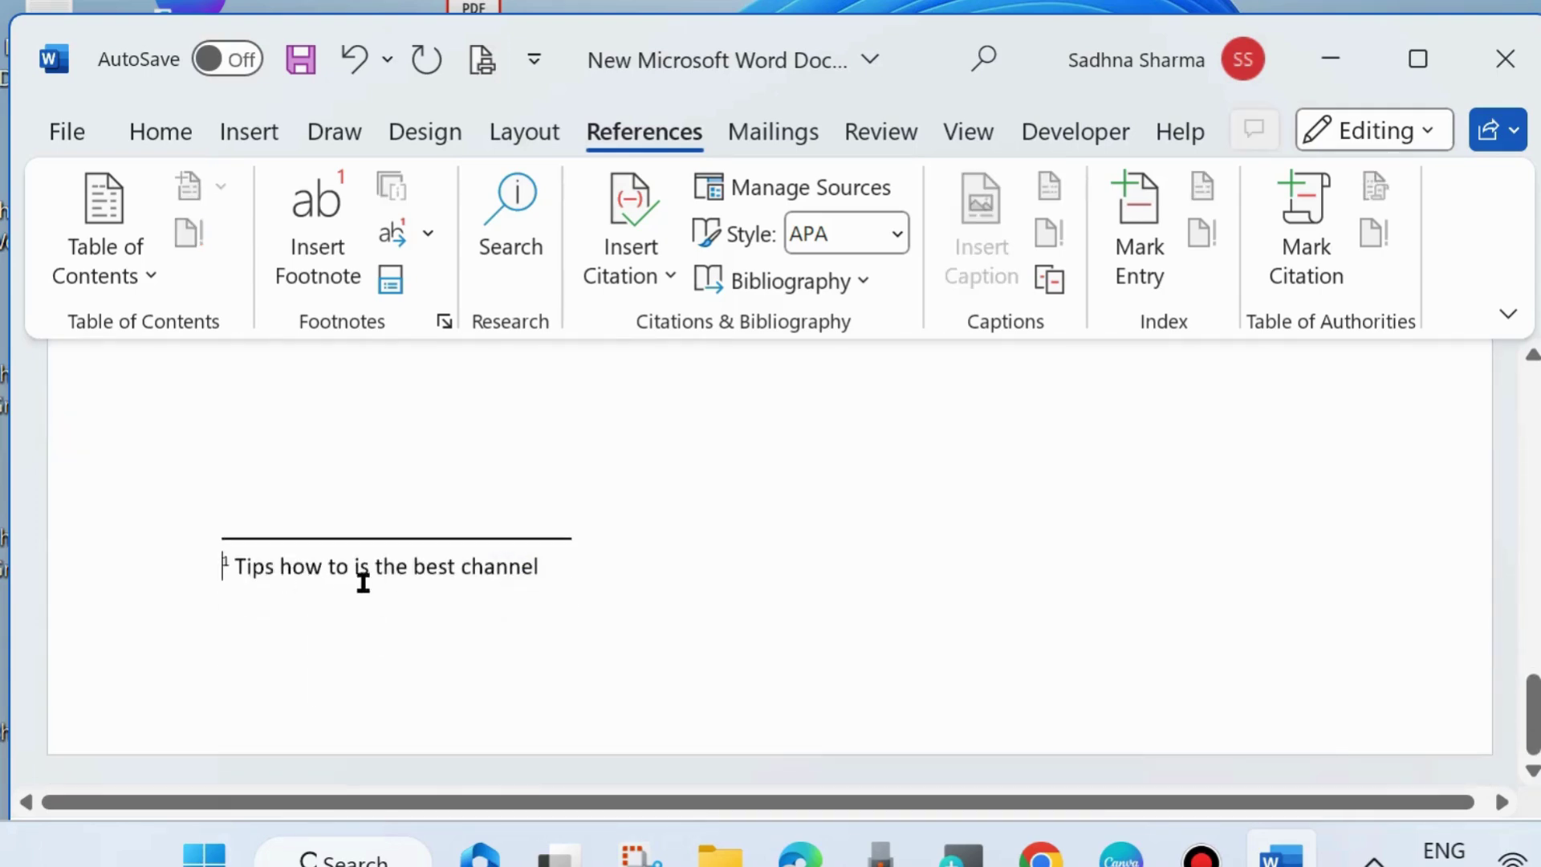
{"action": "scroll", "coordinate": [618, 600], "scroll_direction": "up", "scroll_amount": 3}
{"action": "scroll", "coordinate": [619, 600], "scroll_direction": "up", "scroll_amount": 3}
{"action": "scroll", "coordinate": [619, 600], "scroll_direction": "up", "scroll_amount": 3}
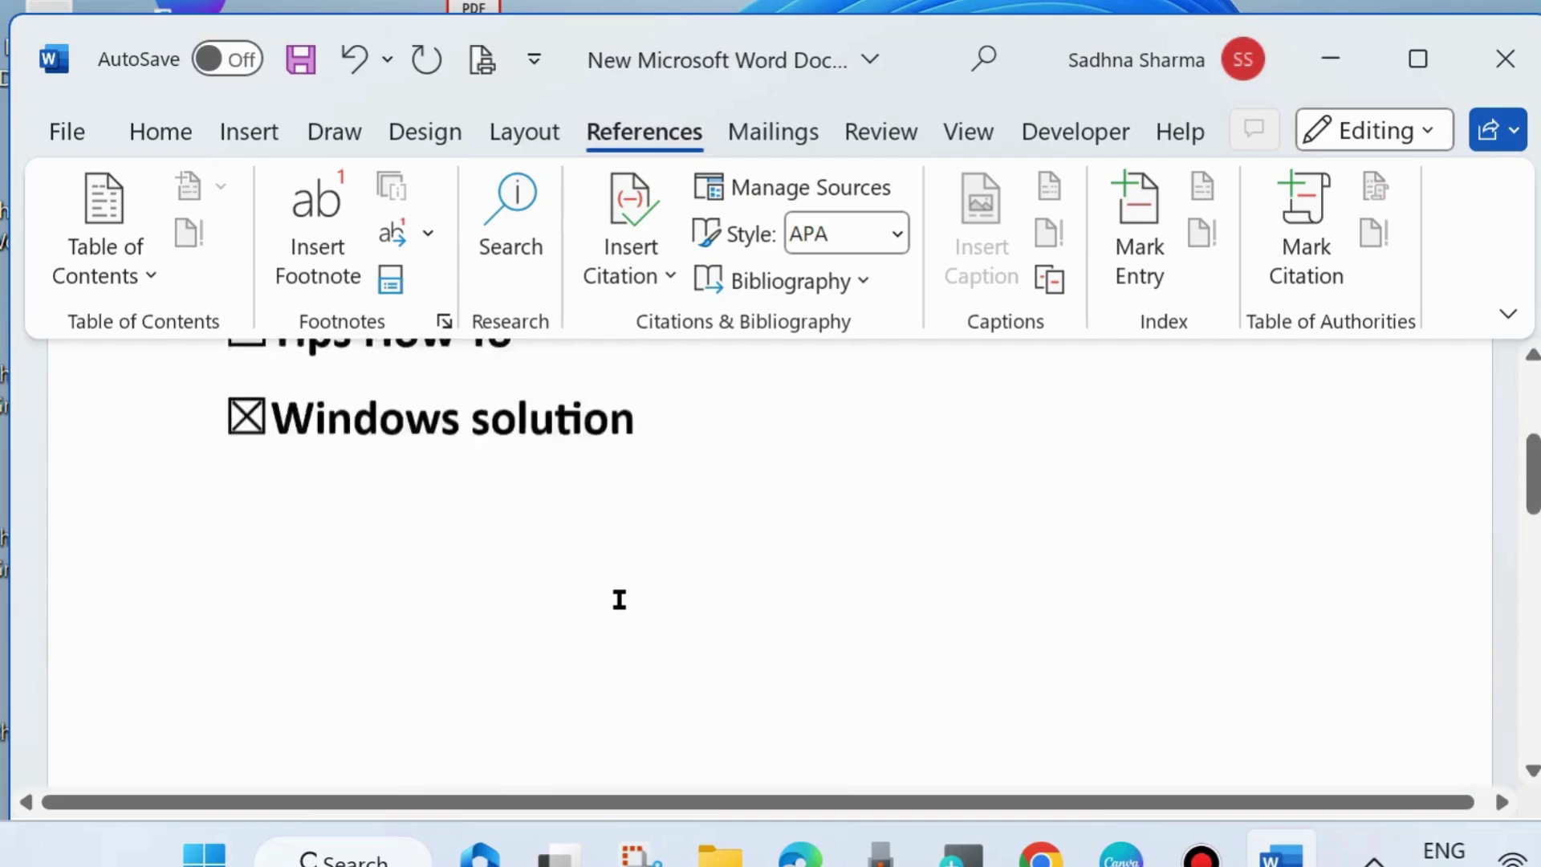
{"action": "scroll", "coordinate": [619, 600], "scroll_direction": "up", "scroll_amount": 3}
Insert footnote 1 after 'Universal windows', then jump to the text of renumbered footnote 2
{"action": "left_click", "coordinate": [675, 588]}
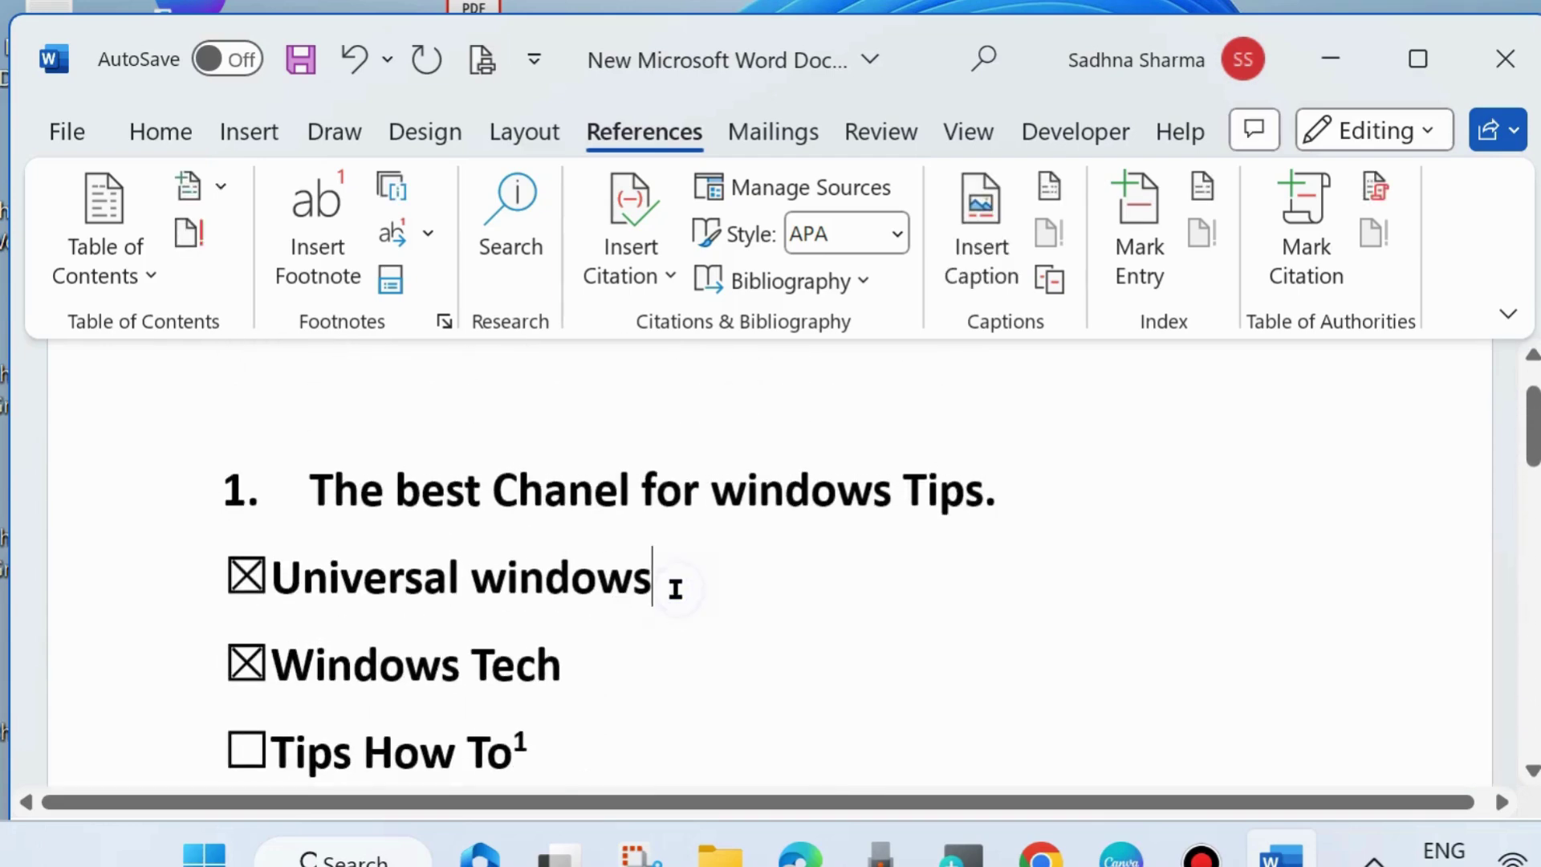
{"action": "left_click", "coordinate": [318, 268]}
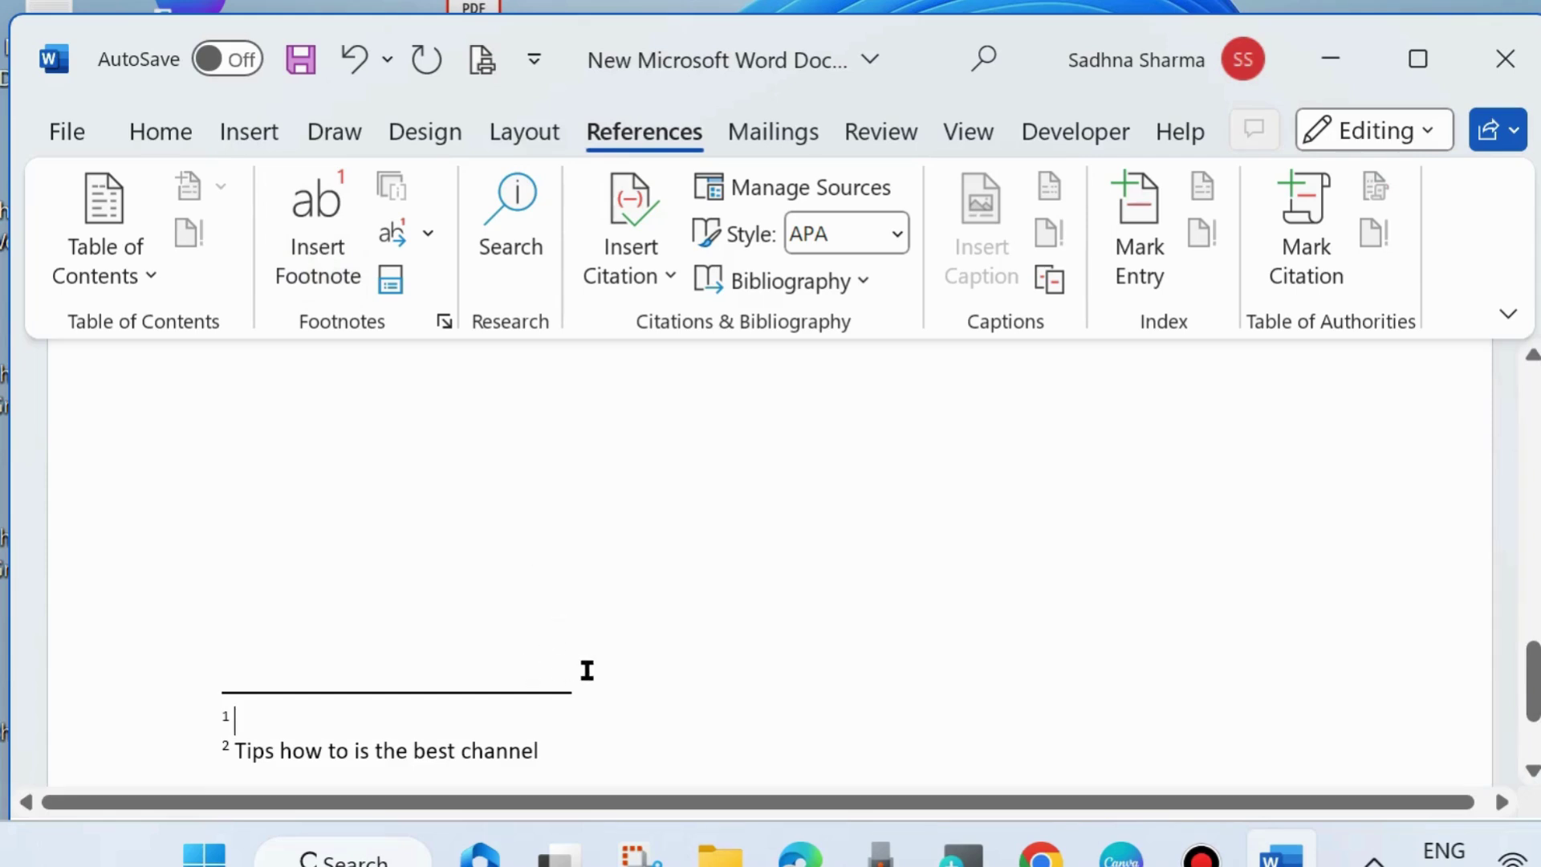
{"action": "type", "text": "dfsgdkfs"}
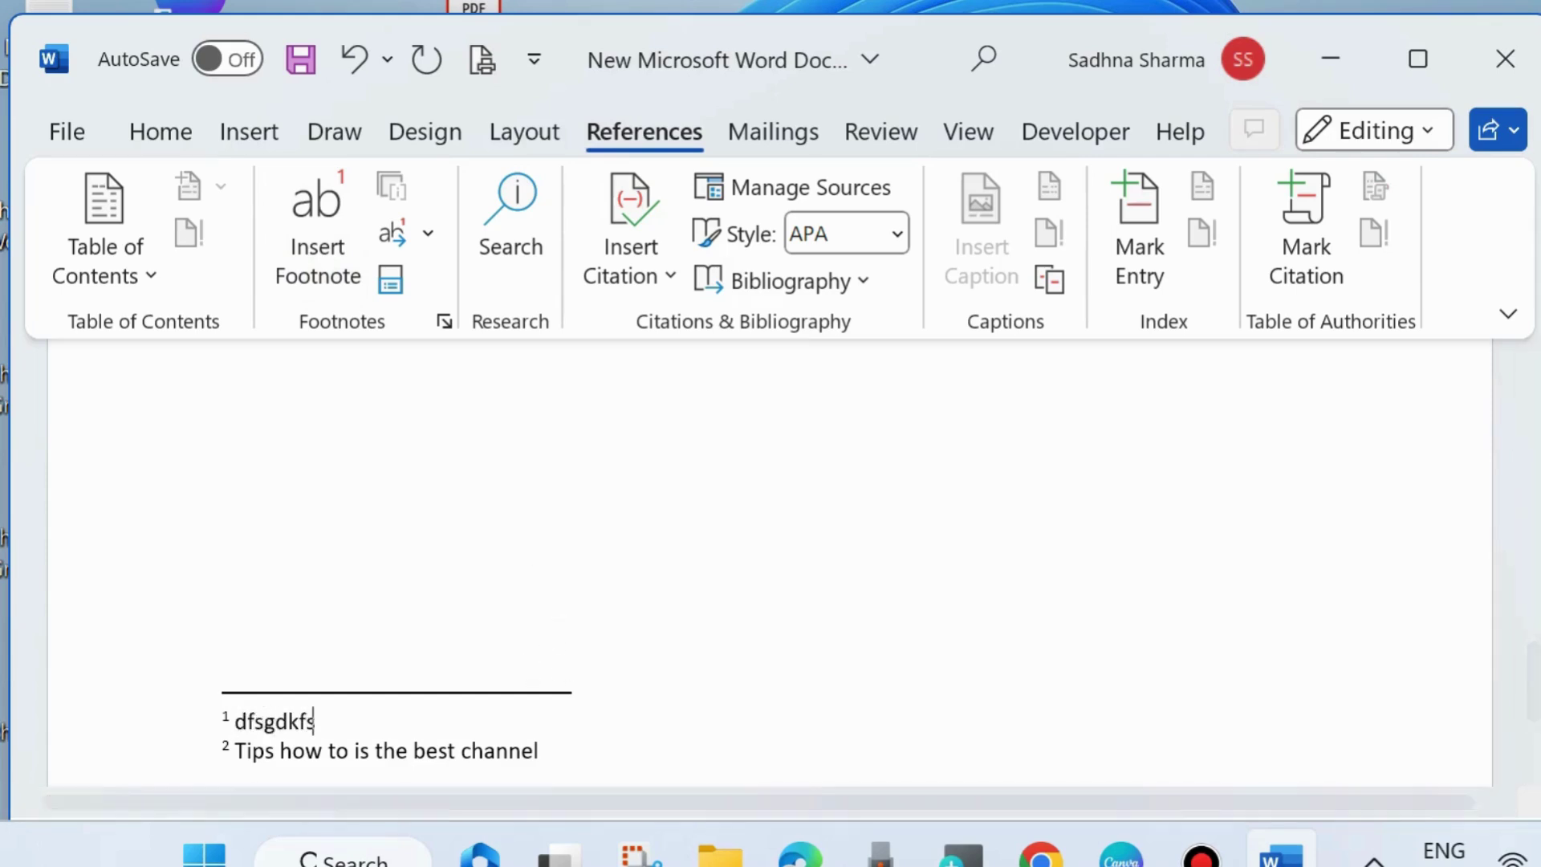
{"action": "type", "text": "hgkdfhgkdfg"}
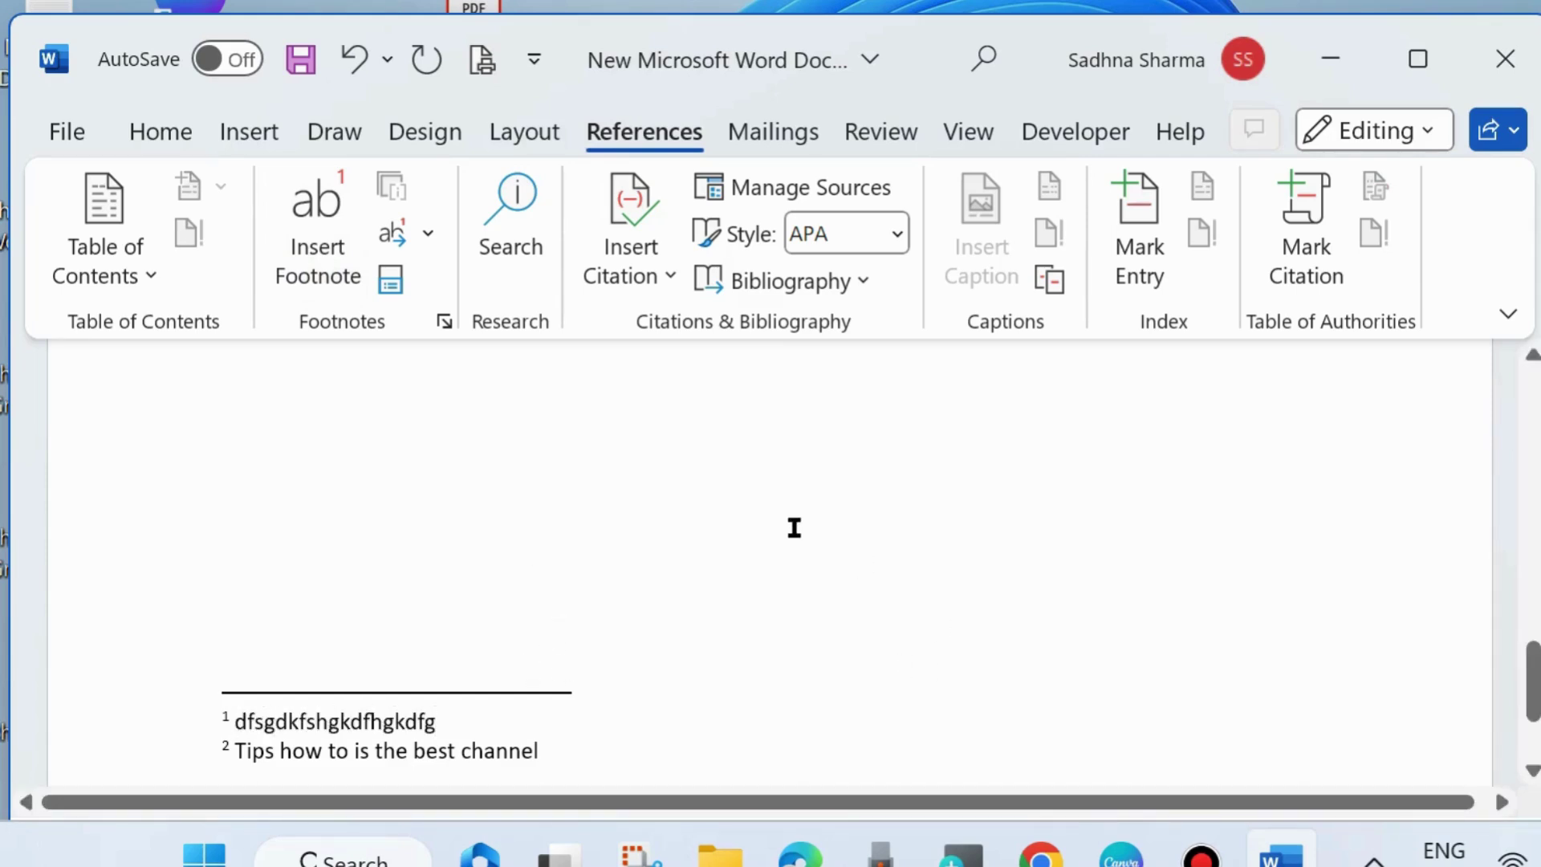
{"action": "left_click", "coordinate": [796, 526]}
{"action": "scroll", "coordinate": [651, 607], "scroll_direction": "up", "scroll_amount": 5}
{"action": "scroll", "coordinate": [650, 612], "scroll_direction": "up", "scroll_amount": 5}
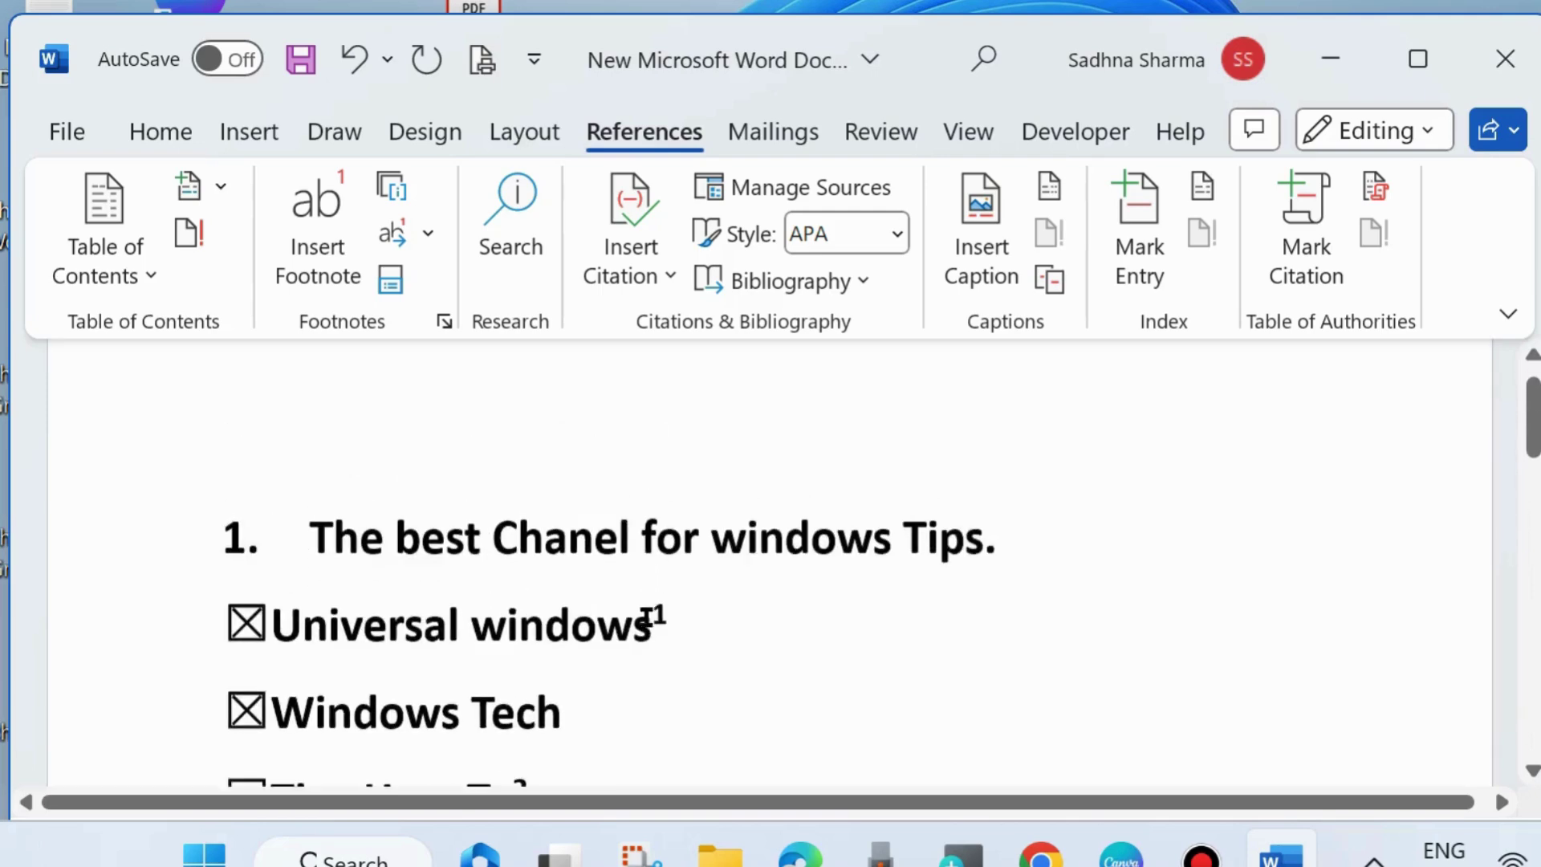
{"action": "scroll", "coordinate": [650, 613], "scroll_direction": "down", "scroll_amount": 3}
{"action": "scroll", "coordinate": [646, 617], "scroll_direction": "down", "scroll_amount": 2}
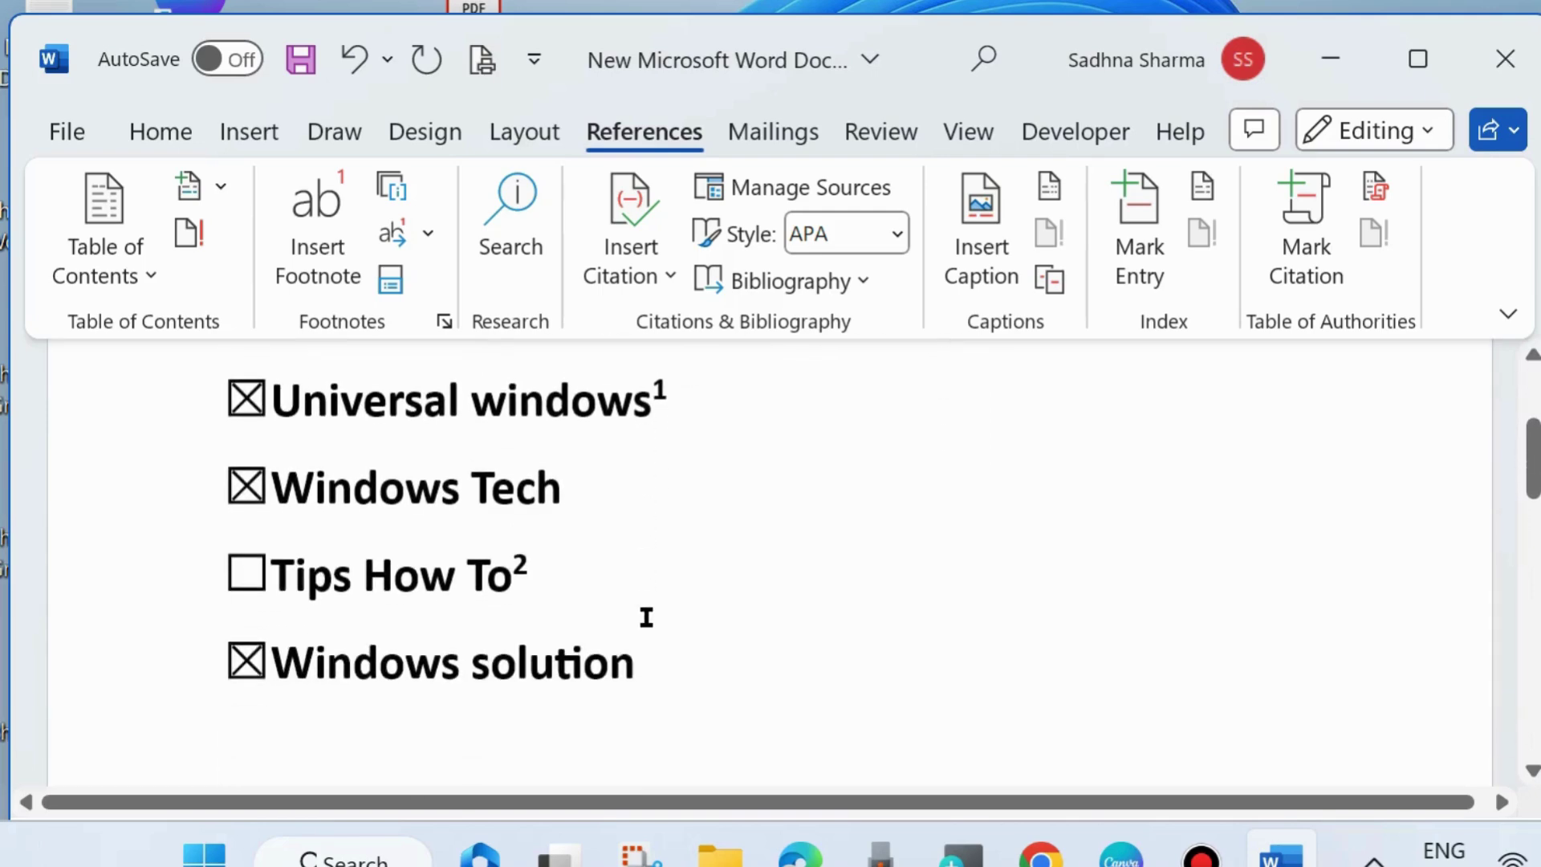
{"action": "left_click", "coordinate": [520, 568]}
{"action": "double_click", "coordinate": [520, 568]}
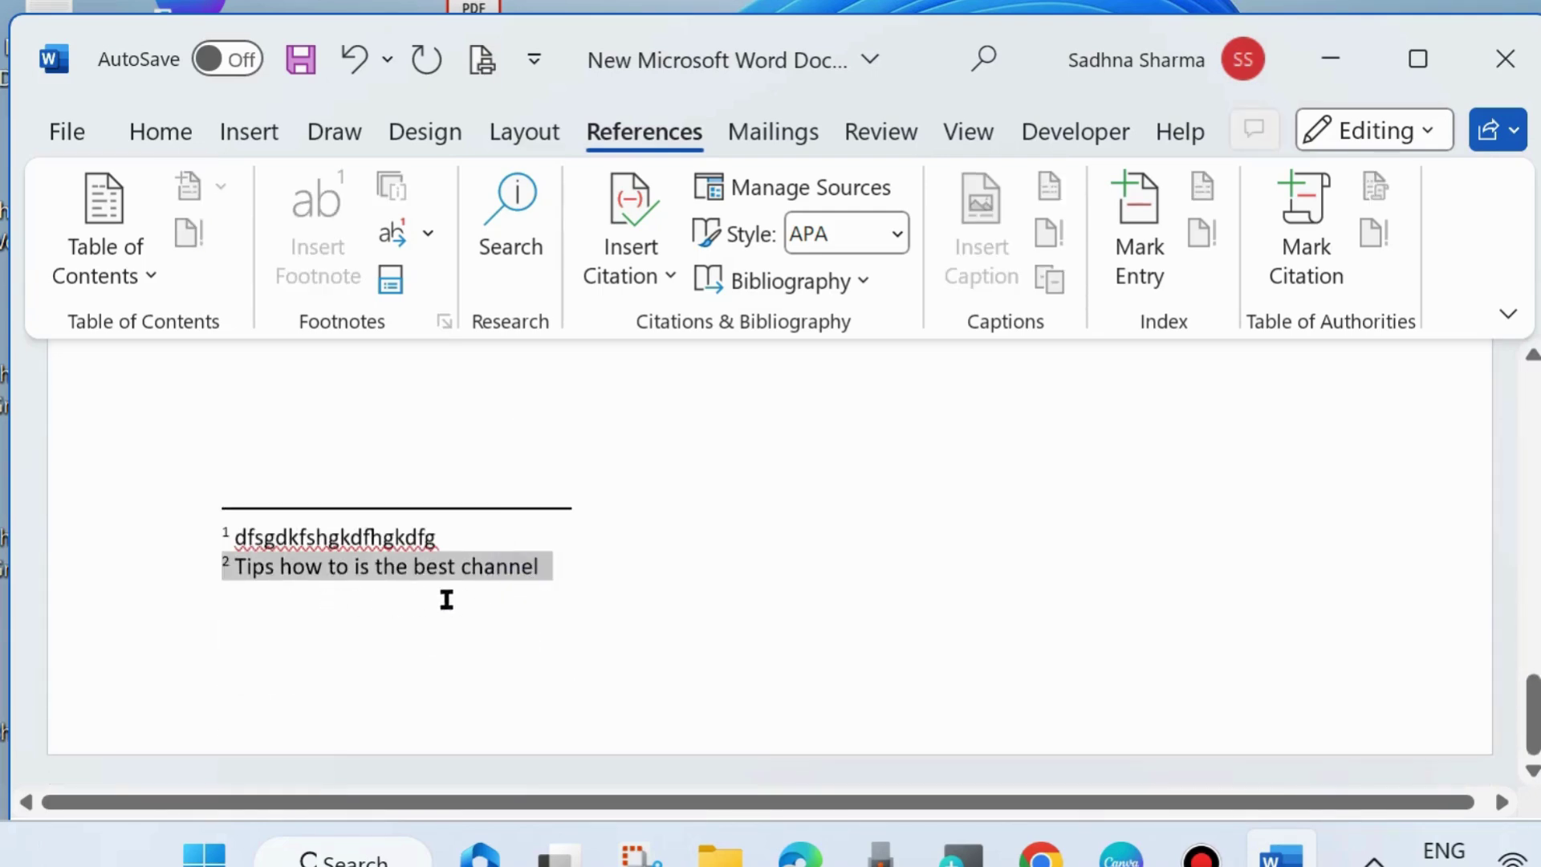